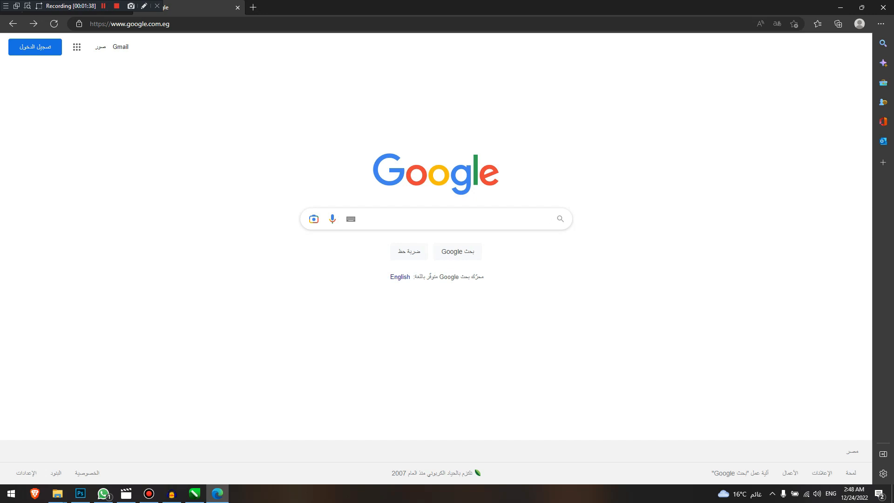
- Search Google for "groom and bride svg"
type("gr")
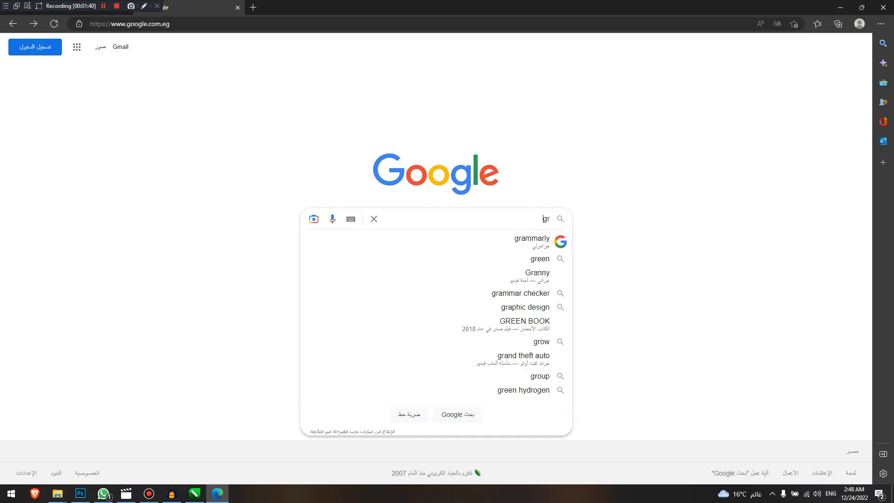
type("oom and")
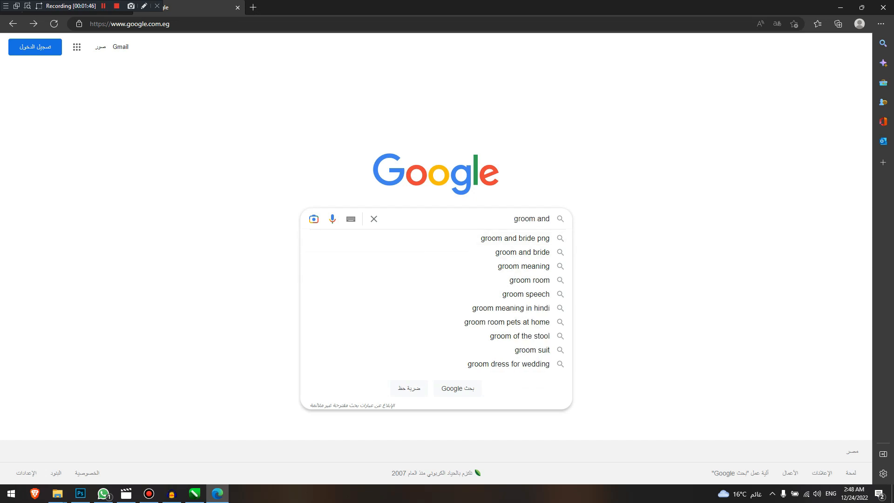
key("Down")
key("BackSpace")
key("BackSpace")
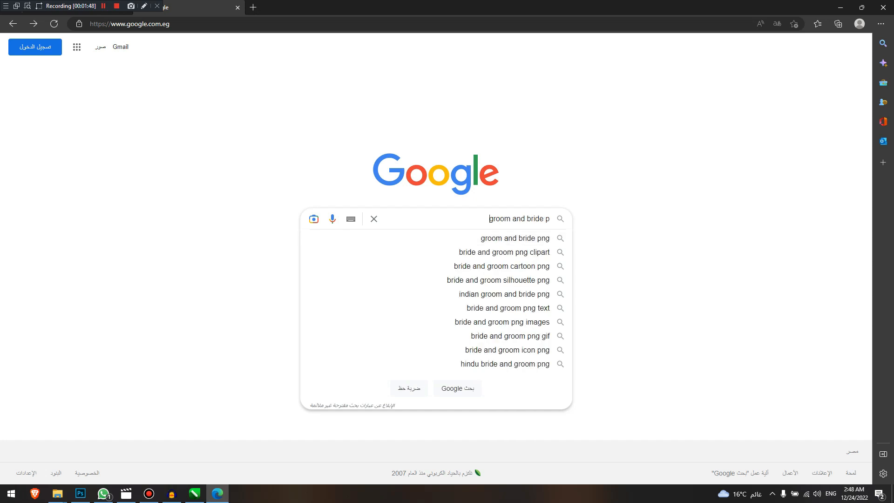
key("BackSpace")
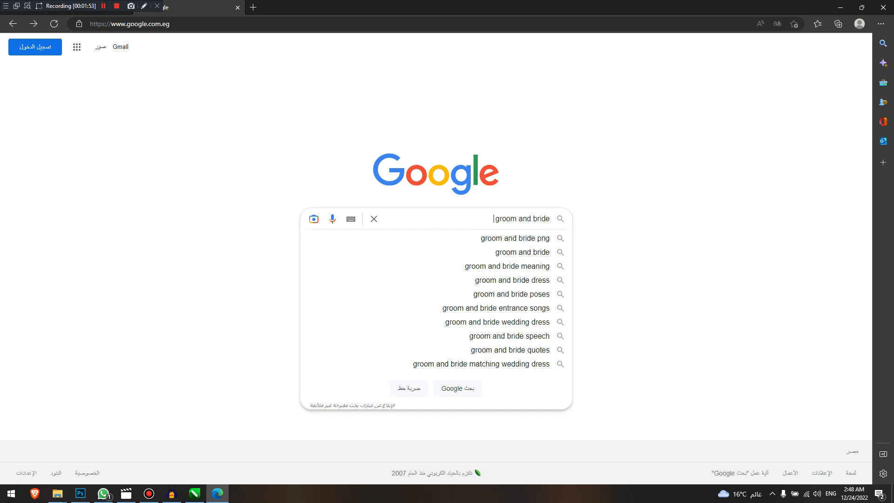
type("svg")
key("Return")
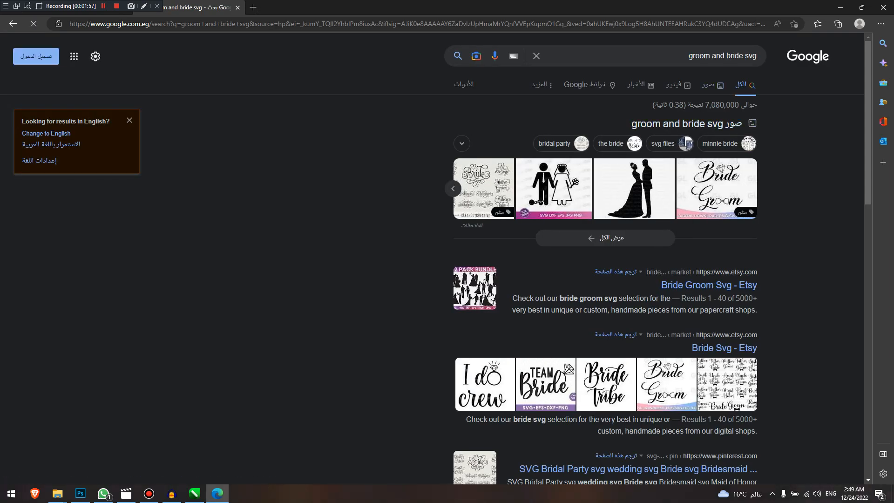
- Show the image results, narrow them to the silhouette category and filter them to black and white
left_click(713, 85)
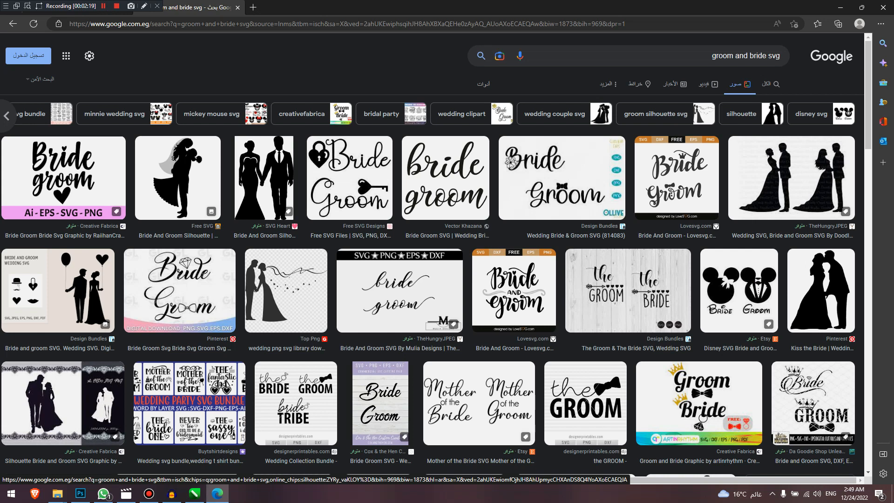
left_click(741, 113)
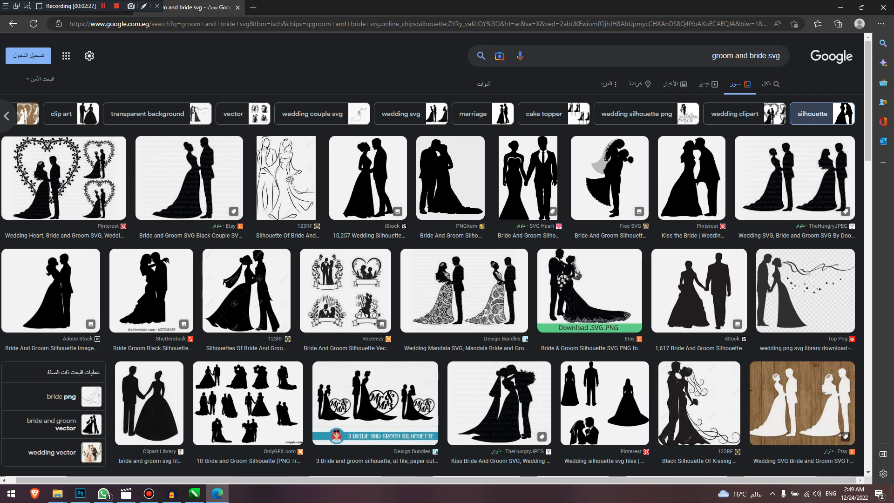
left_click(608, 84)
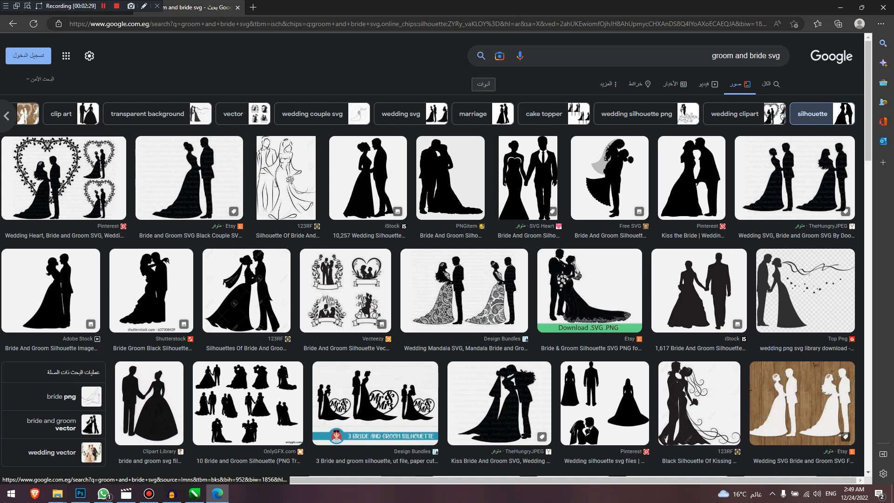
left_click(483, 85)
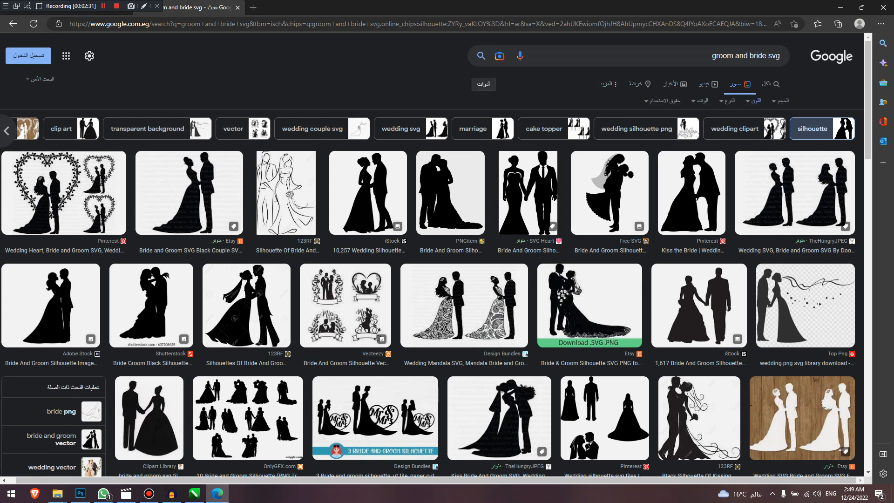
left_click(755, 101)
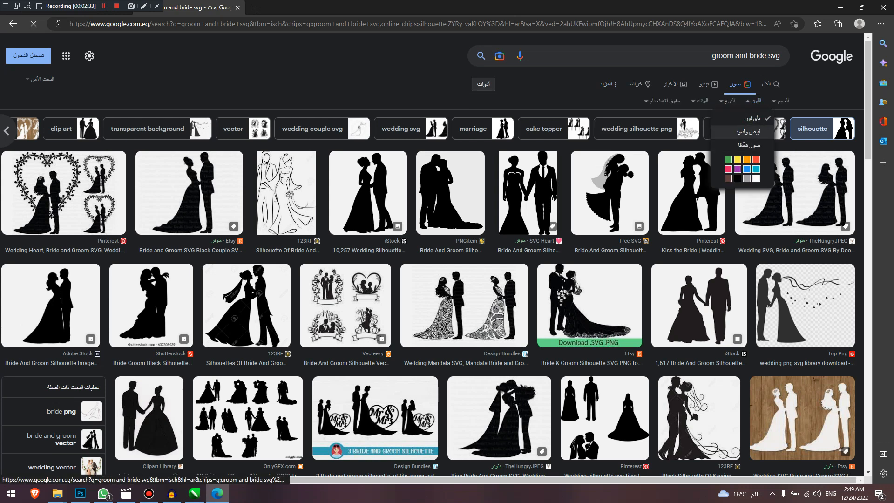
left_click(749, 131)
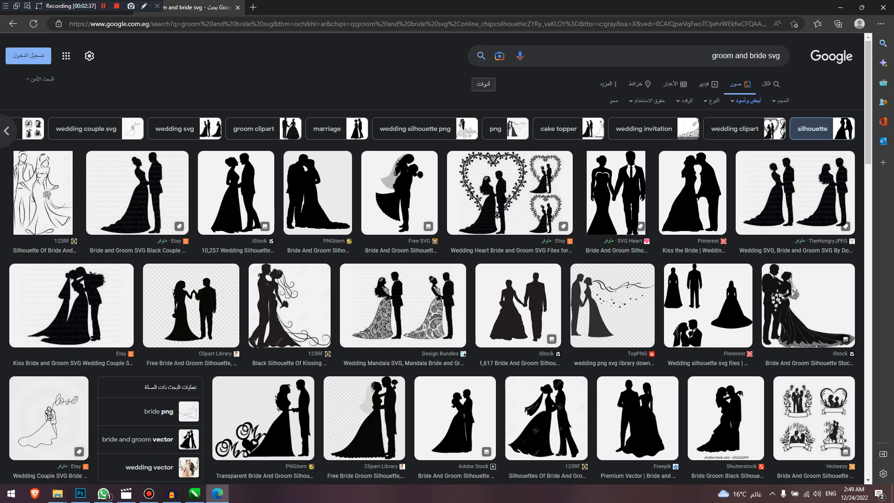
- Open the TheHungryJPEG wedding couple silhouette result and save its image to the Desktop as a JPEG
scroll(555, 209, "down", 2)
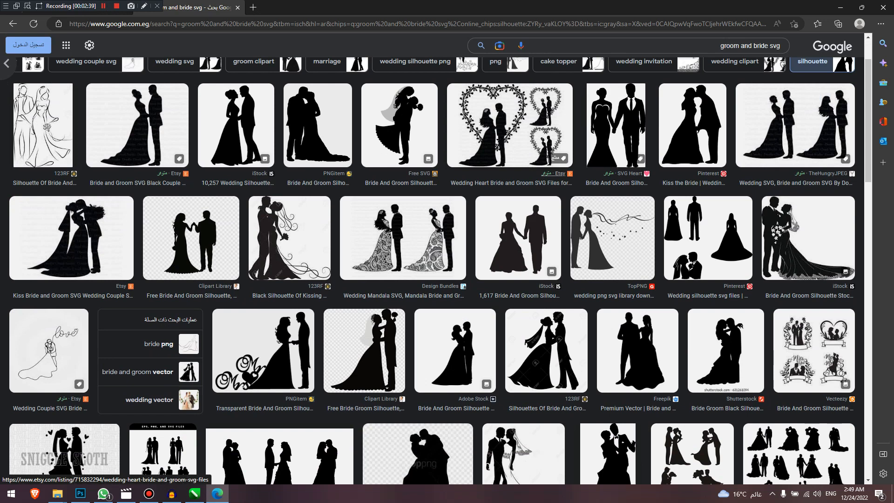
scroll(554, 209, "down", 1)
scroll(554, 209, "up", 2)
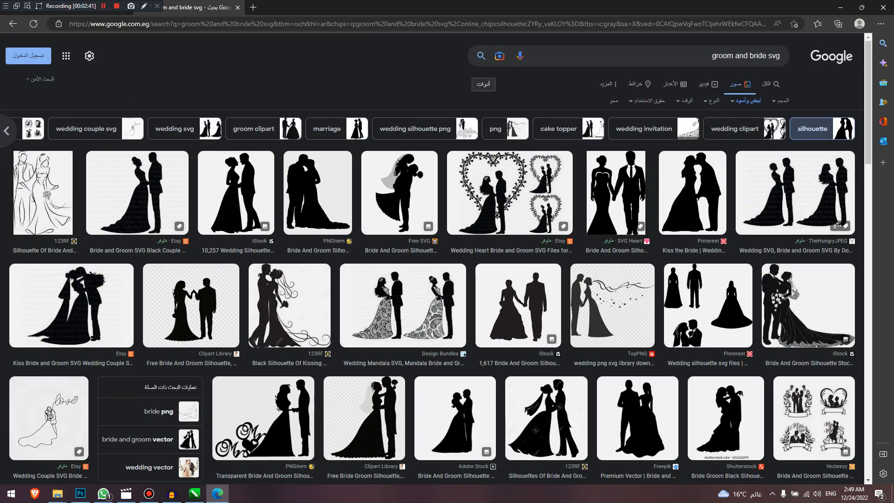
left_click(795, 193)
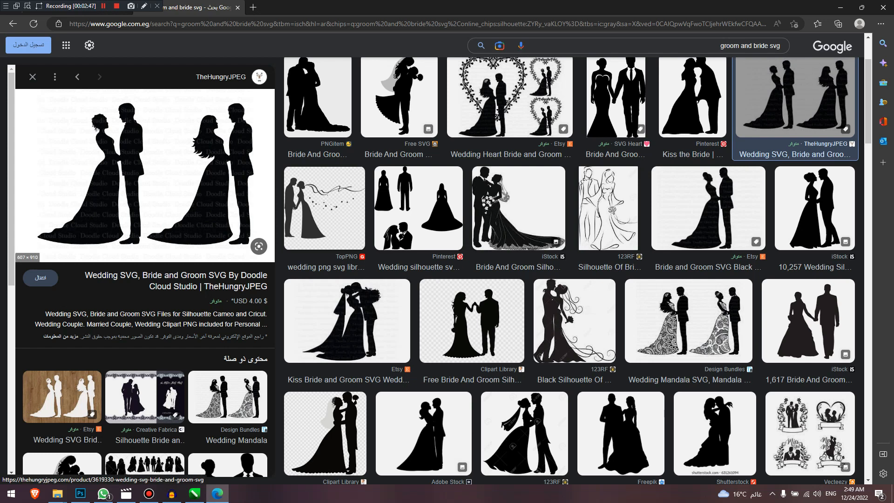
right_click(120, 141)
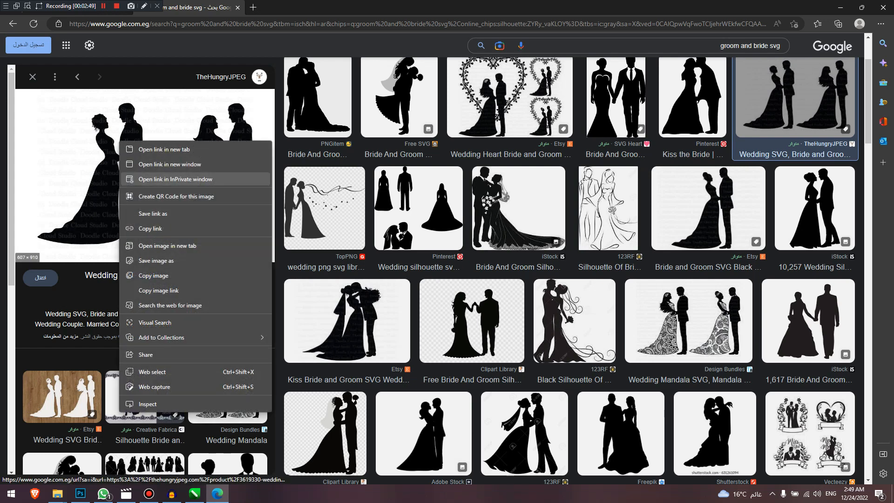
left_click(156, 260)
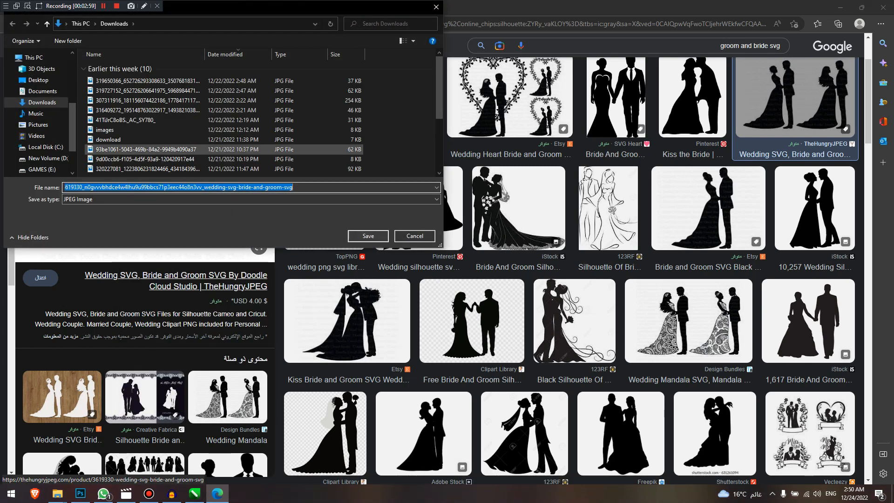
left_click(39, 80)
key("Return")
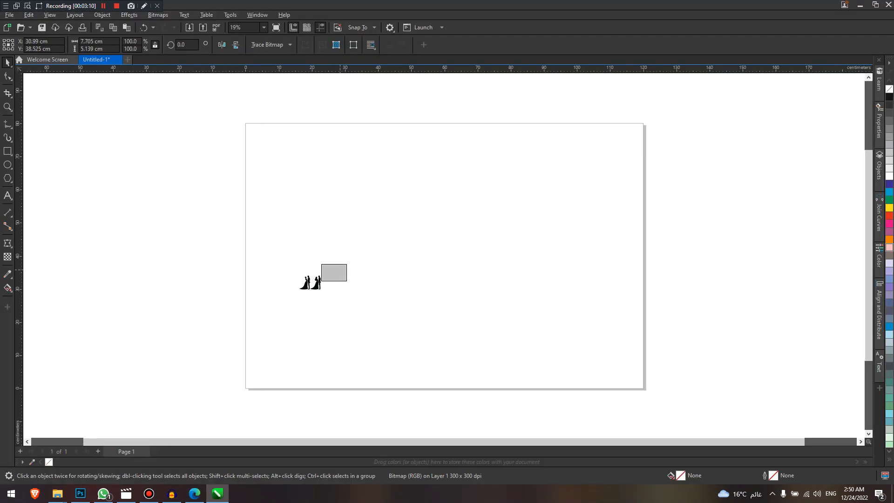
- In CorelDRAW, place the saved couple image on the page and enlarge it to about 69.7 × 46.5 cm
left_click(323, 175)
left_click_drag(354, 197, 556, 339)
scroll(573, 317, "up", 1)
scroll(473, 224, "down", 4)
key("Escape")
left_click_drag(381, 201, 363, 214)
left_click_drag(223, 121, 623, 385)
mouse_move(418, 223)
left_mouse_down()
mouse_move(472, 228)
mouse_move(426, 213)
left_mouse_up()
key("Escape")
left_click(462, 209)
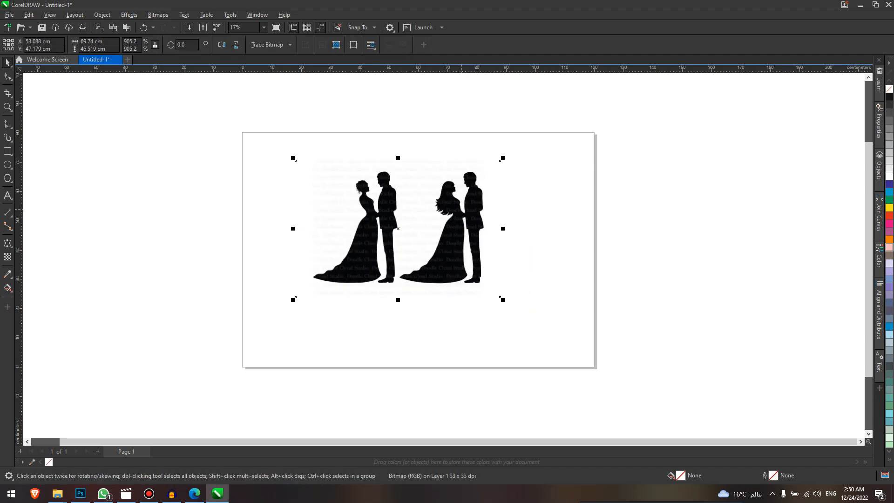
- Quick Trace the silhouette bitmap, set the traced copy beside the page and ungroup it into separate objects
right_click(462, 210)
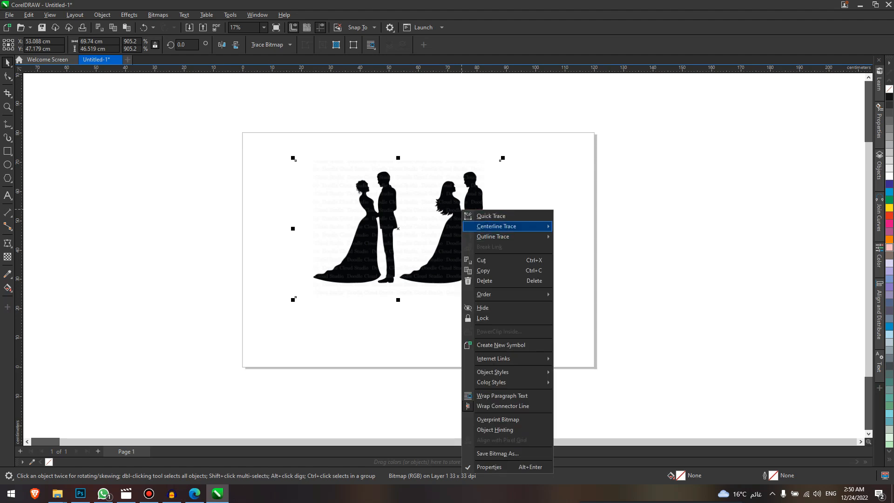
left_click(490, 216)
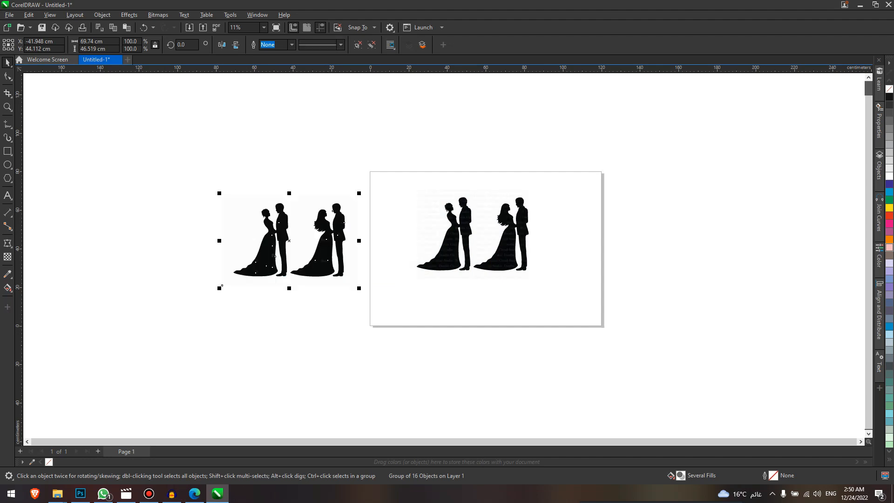
left_click(372, 44)
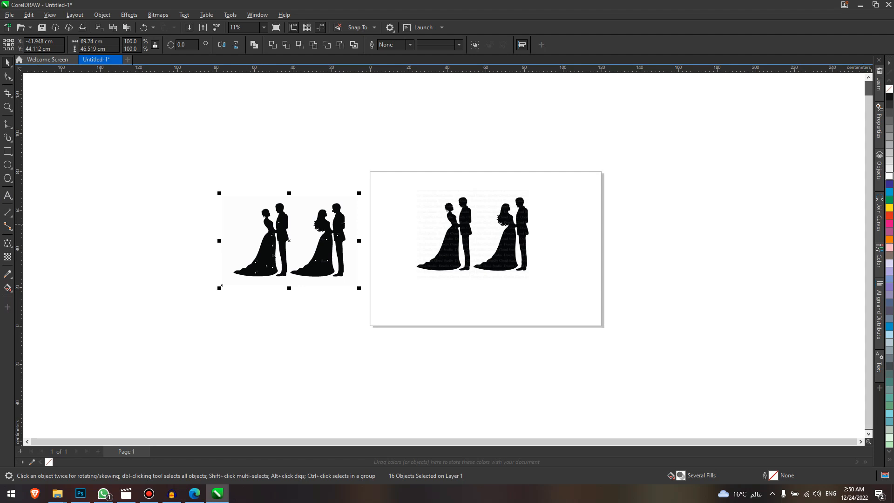
- Give all traced objects a black outline and remove their fill
left_click(879, 258)
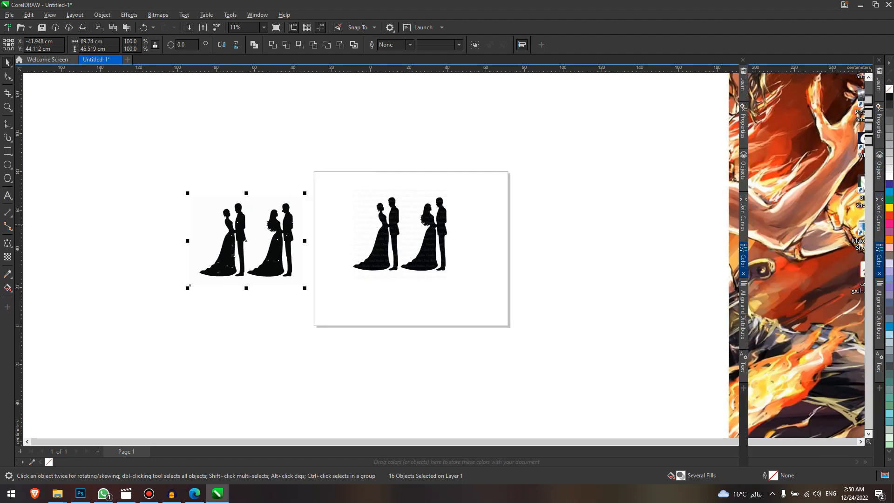
left_click(861, 207)
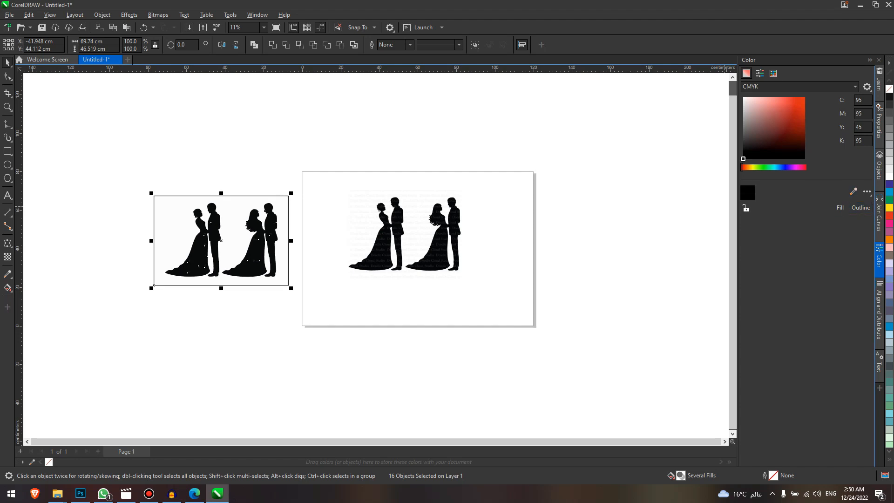
left_click(889, 89)
scroll(131, 254, "up", 2)
scroll(319, 214, "up", 2)
scroll(322, 211, "up", 2)
scroll(323, 211, "down", 2)
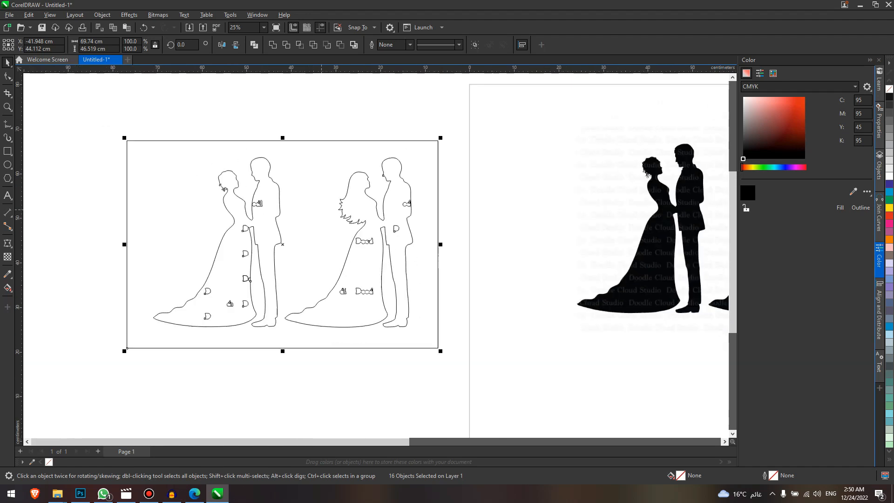
- Delete the enclosing frame, the stray watermark letter shapes and the left-hand couple, keeping only the right-hand couple's outlines
left_click(458, 279)
left_click(438, 289)
key("Delete")
left_click_drag(428, 355, 267, 255)
key("Delete")
left_click_drag(439, 276, 347, 218)
key("Delete")
left_click_drag(441, 237, 397, 186)
key("Delete")
scroll(449, 250, "down", 1)
left_click_drag(323, 379, 170, 105)
key("Delete")
- Fill the remaining couple's outlines with solid black and move the couple farther away from the page
left_click(391, 185)
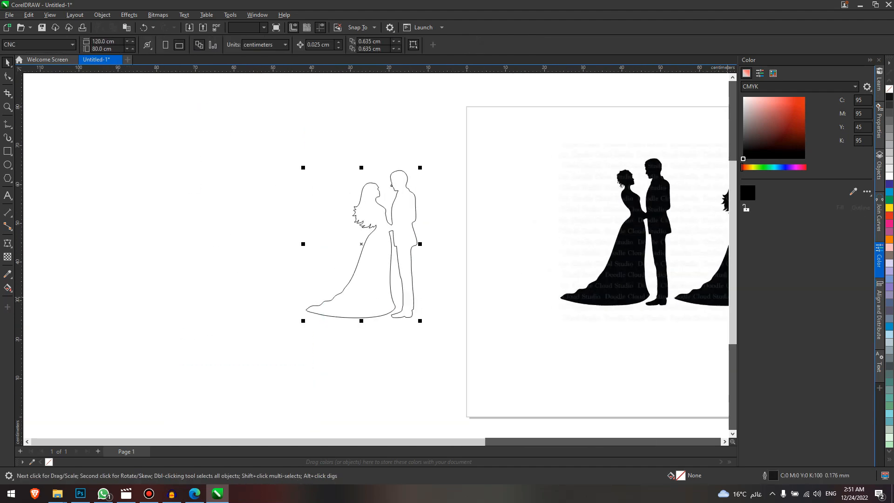
right_click(890, 89)
left_click(840, 207)
left_click_drag(396, 211, 208, 208)
left_click(303, 351)
left_click_drag(303, 351, 26, 132)
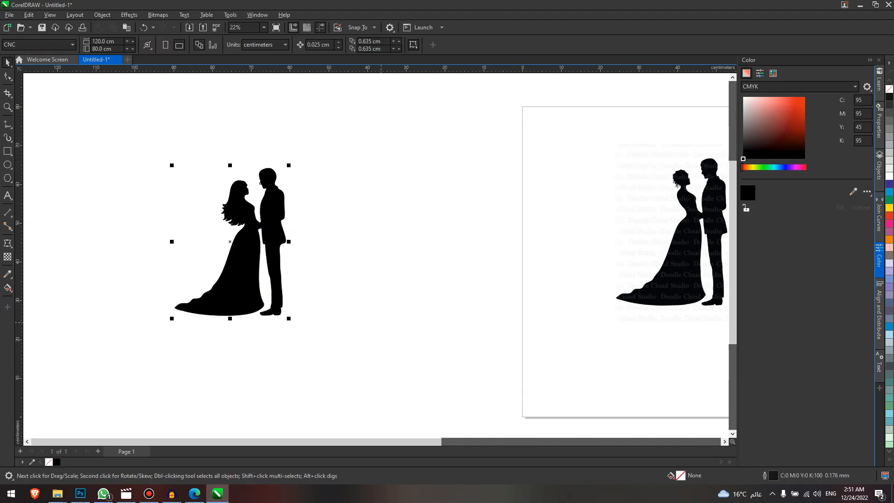
- Delete the original silhouette bitmap from the page
scroll(383, 321, "down", 2)
left_click_drag(718, 395, 421, 144)
key("Delete")
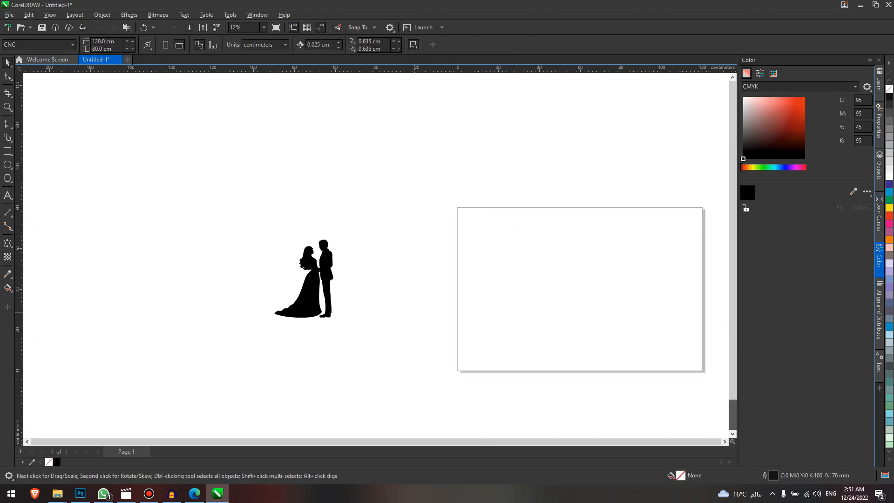
scroll(311, 309, "up", 2)
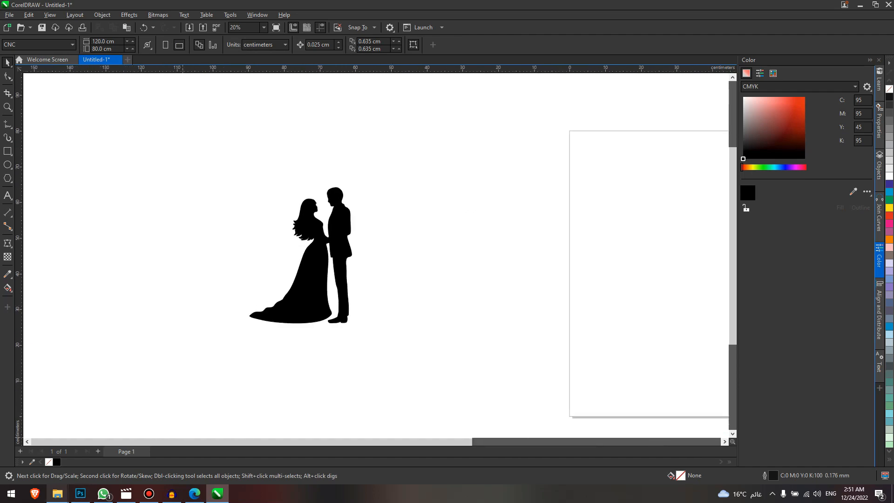
- Switch to the Edge browser and open the Free SVG page of the "Bride And Groom Silhouette" result
left_click(194, 493)
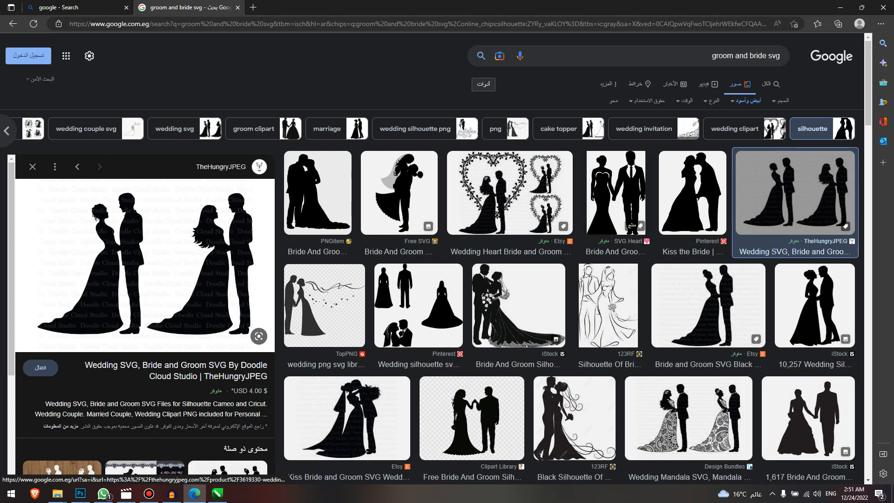
left_click(399, 205)
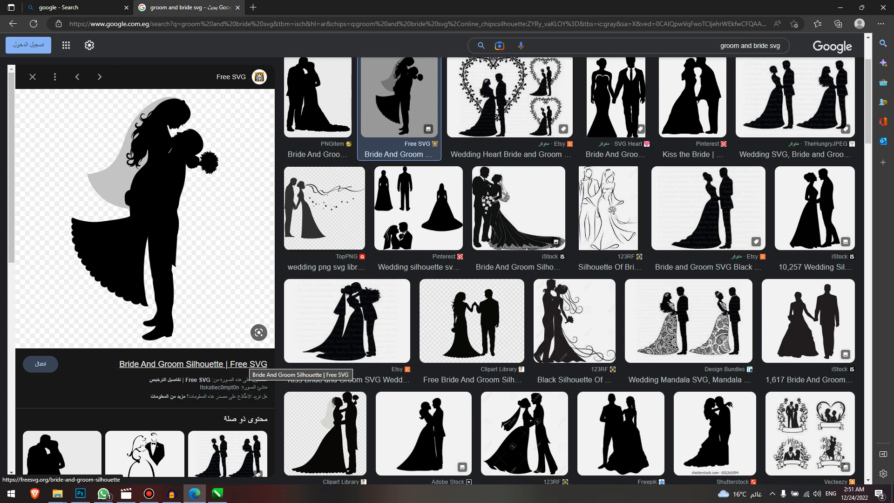
left_click(245, 365)
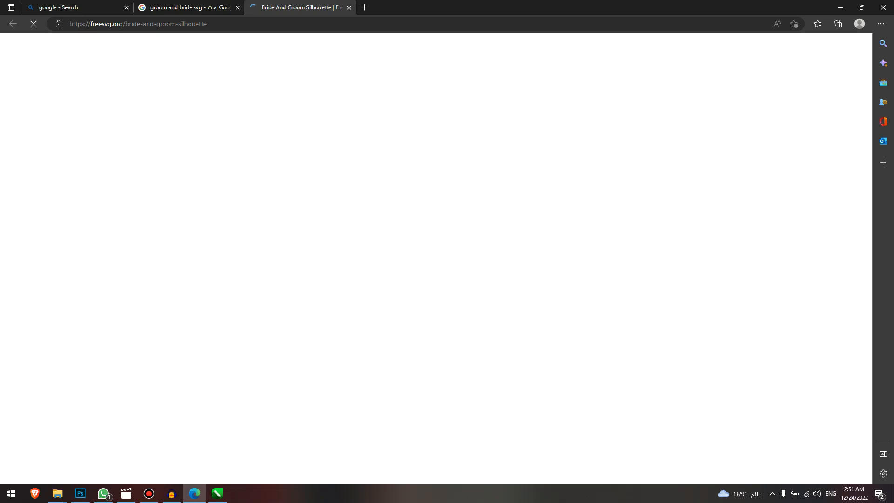
scroll(128, 259, "down", 5)
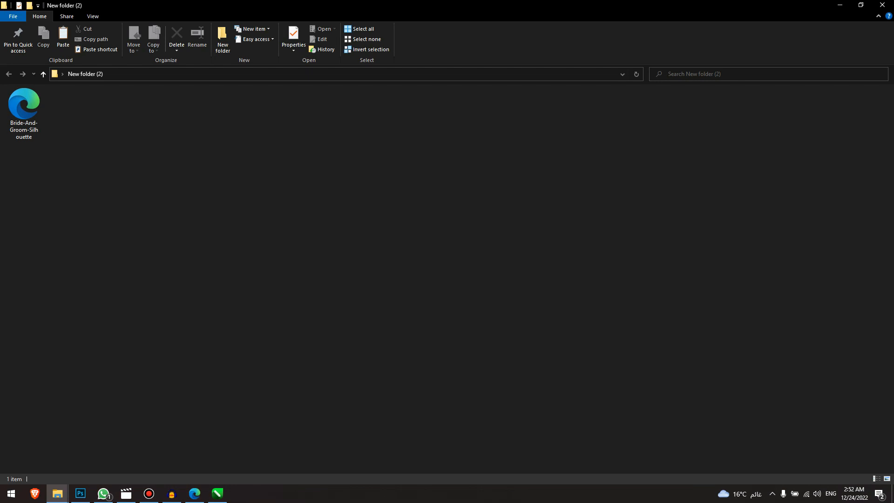
- Open the Bride-And-Groom-Silhouette file from New folder (2) in CorelDRAW
left_click(24, 112)
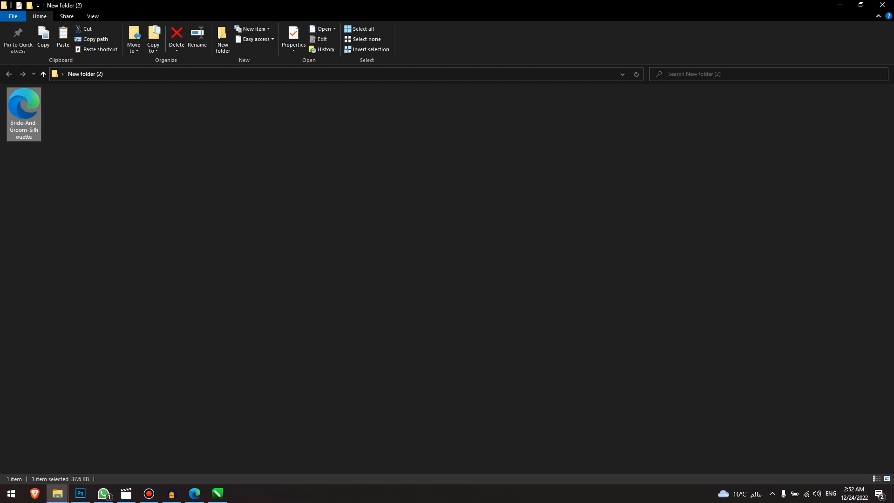
right_click(24, 105)
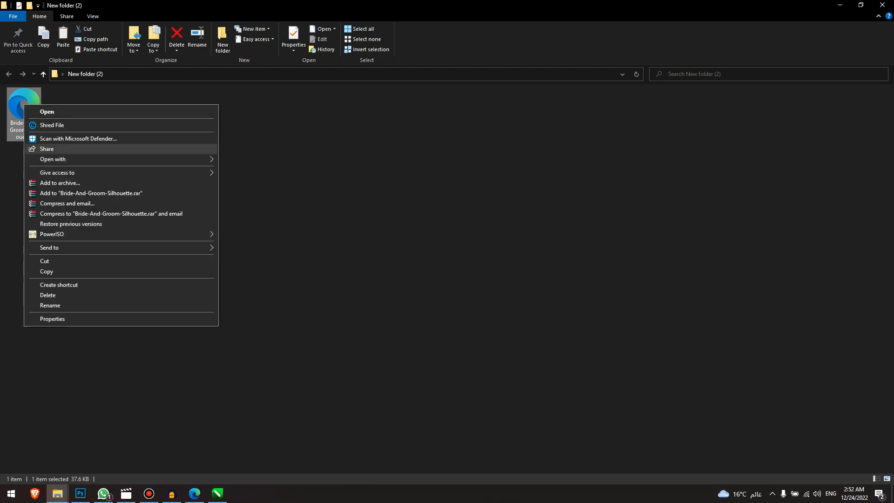
mouse_move(93, 159)
left_click(262, 180)
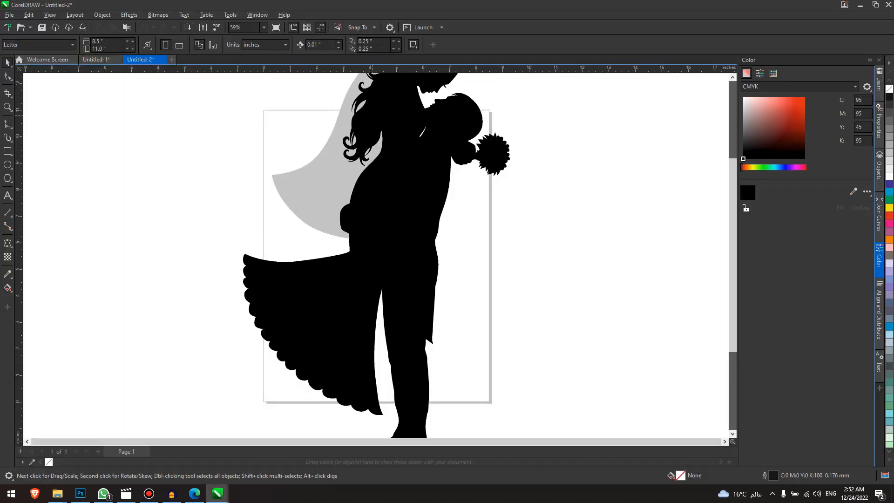
- Convert the imported bride-and-groom silhouette to an unfilled black outline and move it off the page to its left
scroll(445, 181, "down", 5)
scroll(445, 182, "up", 4)
left_click_drag(448, 174, 385, 238)
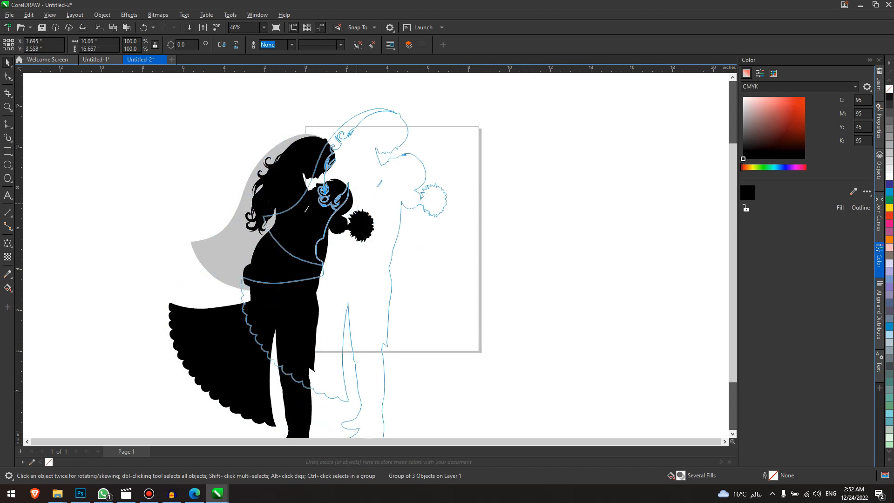
left_click_drag(357, 204, 353, 203)
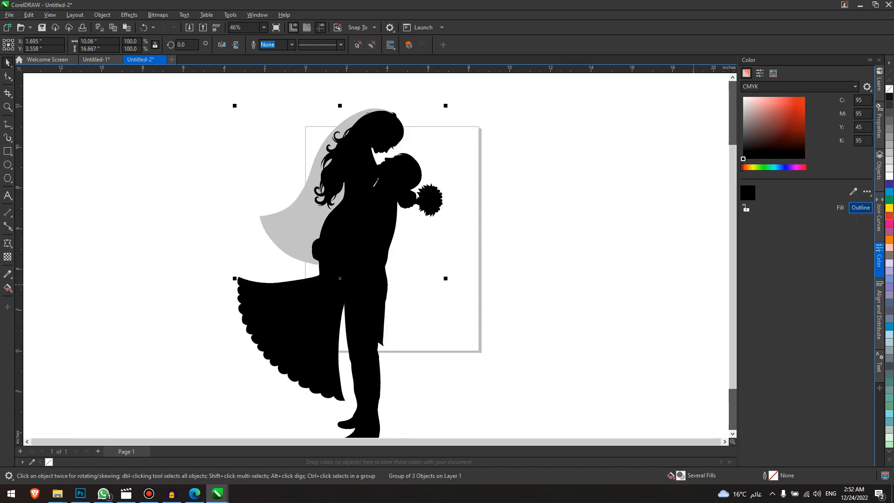
left_click(860, 208)
left_click(889, 89)
scroll(307, 260, "down", 1)
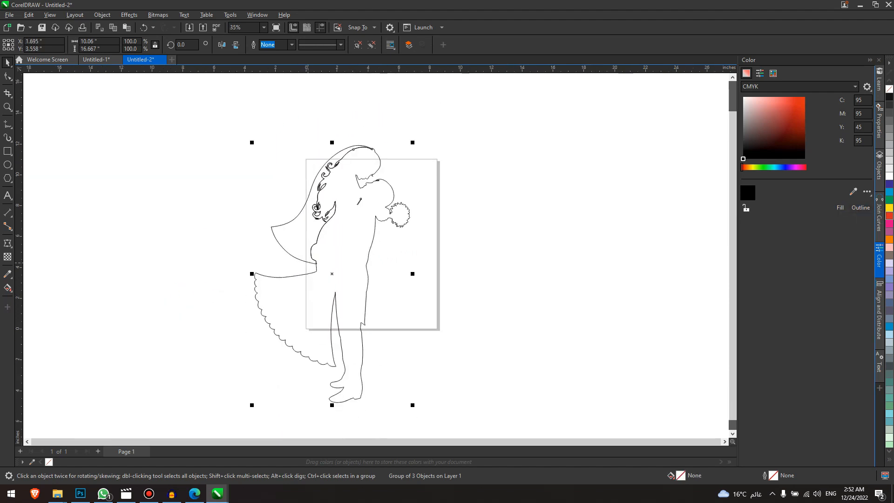
left_click_drag(326, 251, 215, 240)
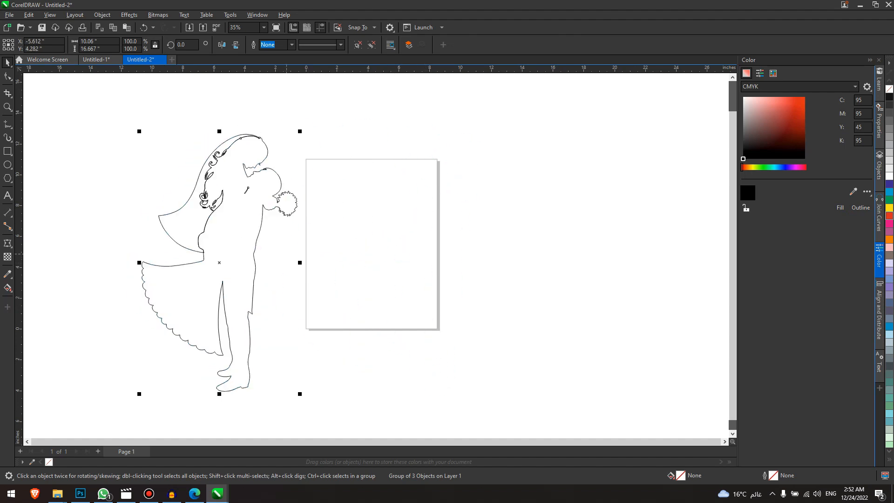
- Delete the outlined couple from the Untitled-2 document
scroll(217, 163, "up", 2)
scroll(270, 186, "down", 3)
left_click_drag(232, 276, 448, 233)
key("Delete")
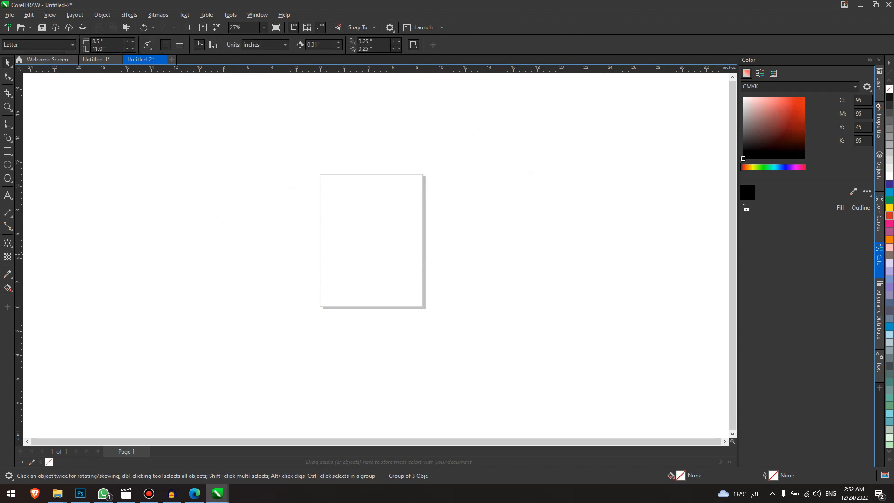
- Switch to the Untitled-1 document and move the black couple silhouette farther left of the page
left_click(97, 59)
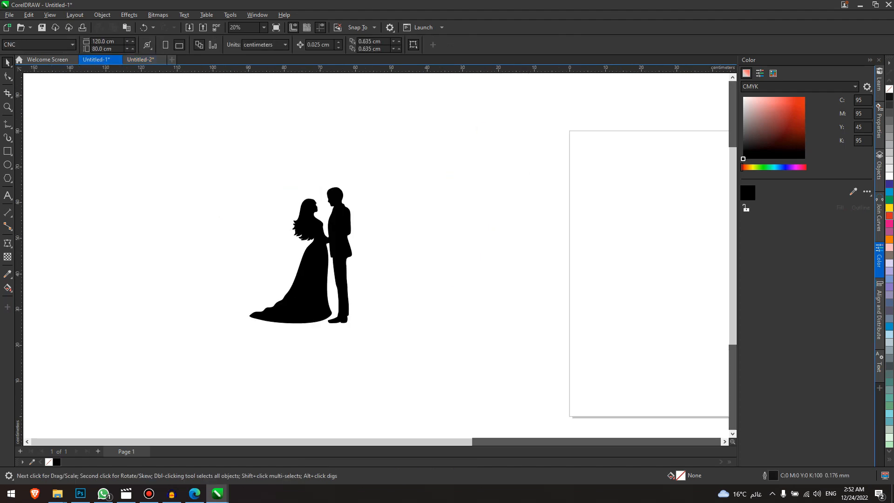
left_click_drag(414, 389, 126, 119)
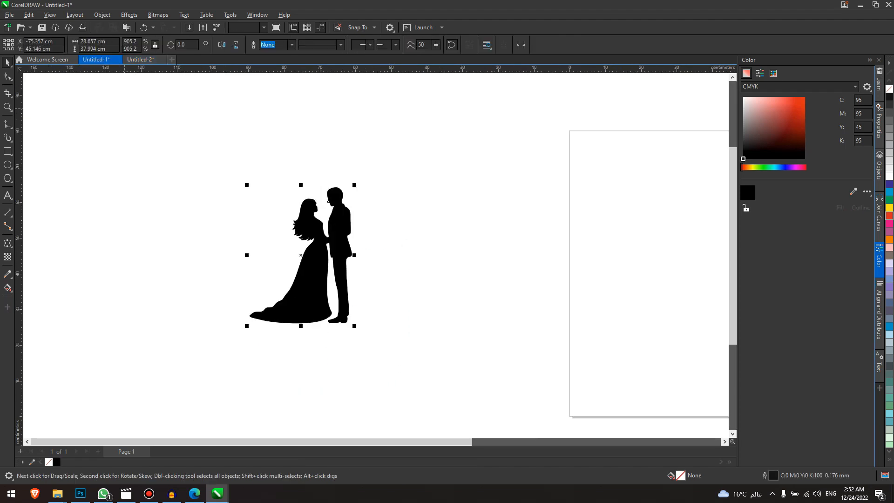
left_click_drag(308, 270, 172, 241)
right_click(388, 242)
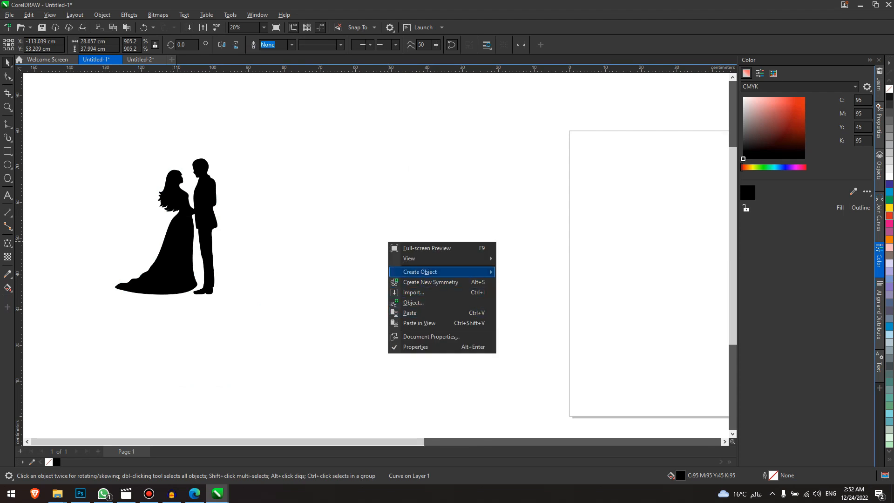
left_click(336, 262)
- Turn the couple silhouette into an unfilled black outline and move it closer to the page
left_click(179, 248)
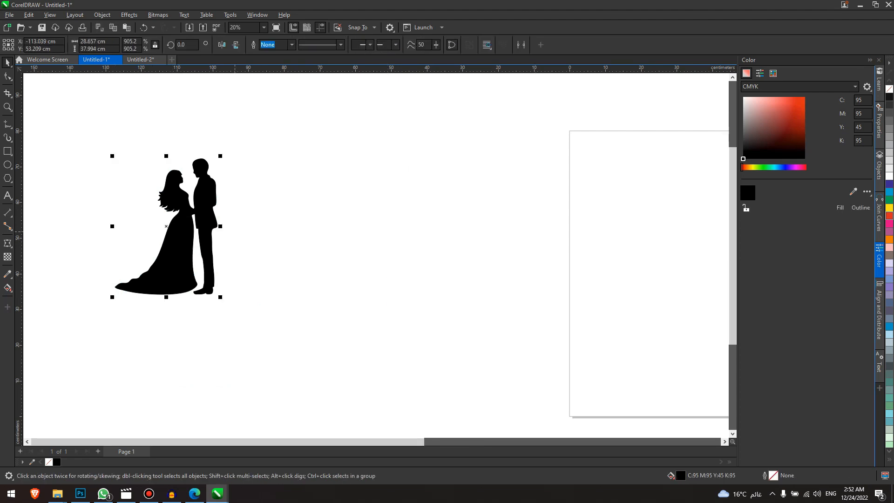
left_click(889, 89)
left_click_drag(167, 227, 352, 225)
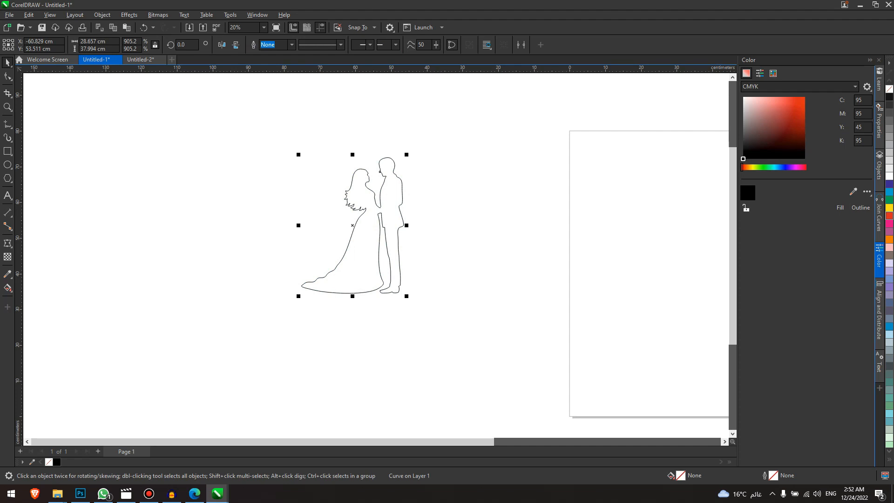
- Draw a base rectangle about 28.3 by 6 cm beneath the couple, overlapping the dress hem and the groom's feet
left_click(7, 151)
scroll(387, 331, "up", 1)
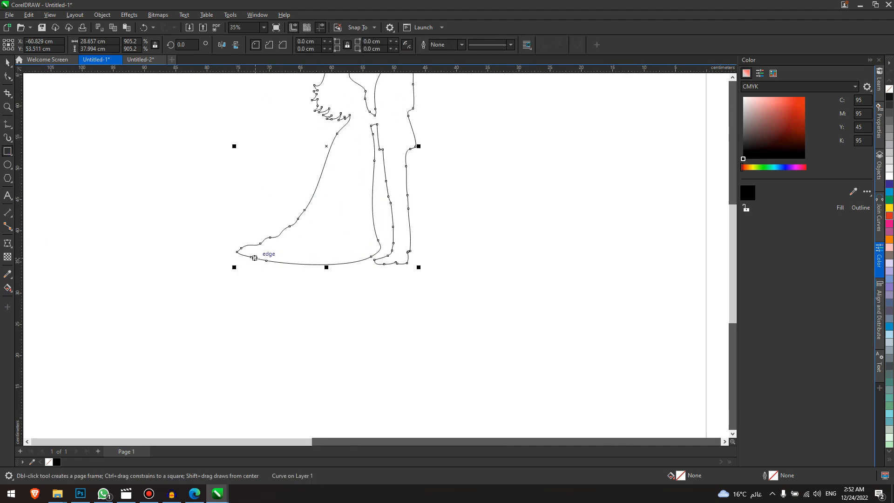
left_click_drag(248, 298, 424, 260)
scroll(376, 298, "down", 1)
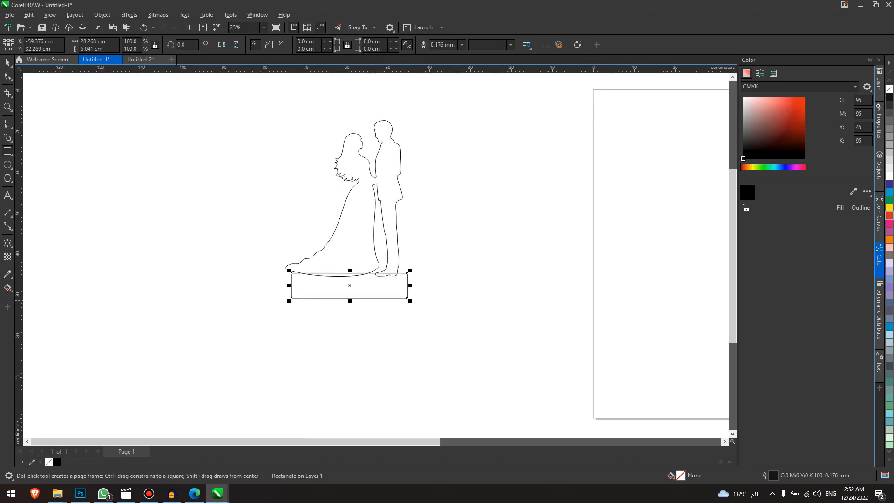
- Weld the couple outline and the base rectangle into one shape and check the joined edge at the feet
key("space")
key("ctrl+a")
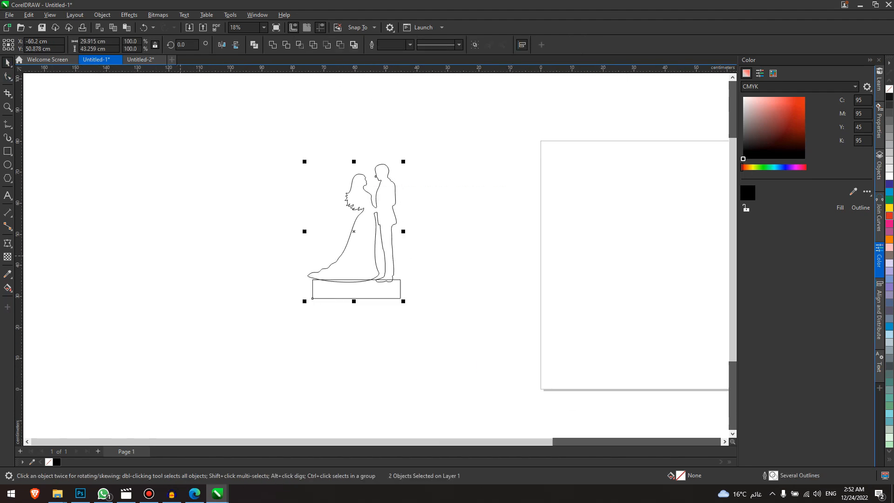
key("ctrl+w")
scroll(402, 311, "up", 1)
key("Escape")
scroll(431, 184, "up", 1)
scroll(397, 256, "down", 2)
scroll(288, 341, "up", 1)
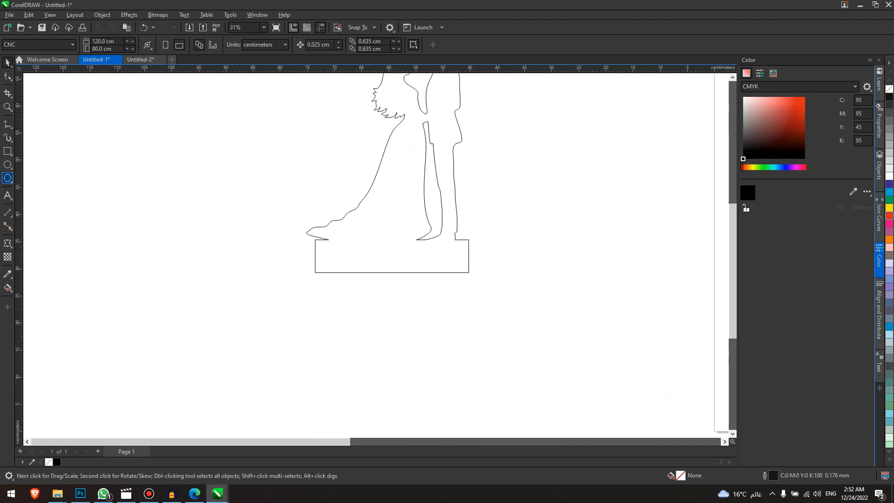
scroll(373, 256, "down", 2)
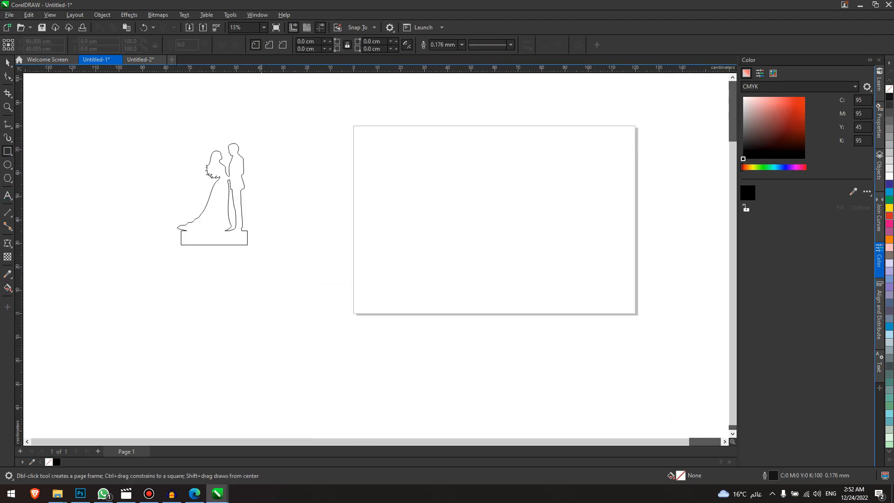
- Draw two narrow vertical rectangles about 28 cm long extending down from the base as legs
key("space")
scroll(206, 153, "up", 1)
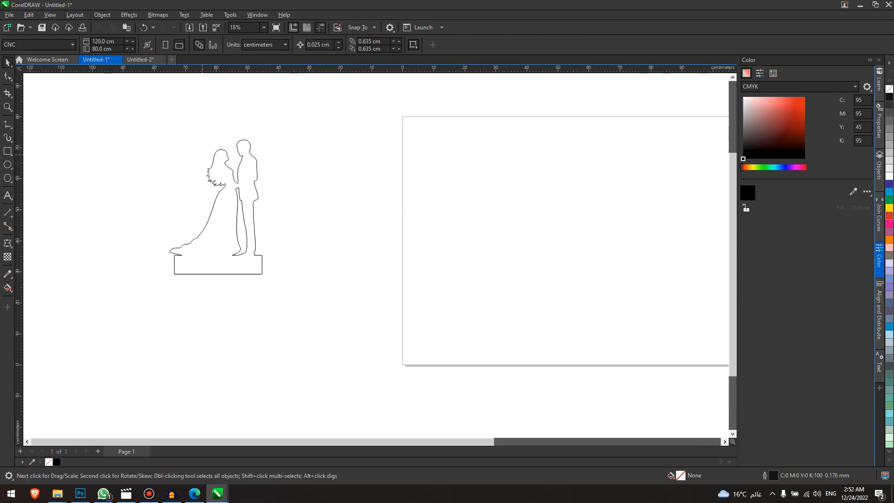
left_click(7, 151)
mouse_move(179, 279)
left_mouse_down()
mouse_move(201, 393)
mouse_move(189, 393)
left_mouse_up()
left_click_drag(234, 281, 241, 391)
- Select the couple shape with both leg rectangles and weld them into a single outline
key("space")
scroll(227, 224, "down", 1)
left_click_drag(367, 411, 163, 148)
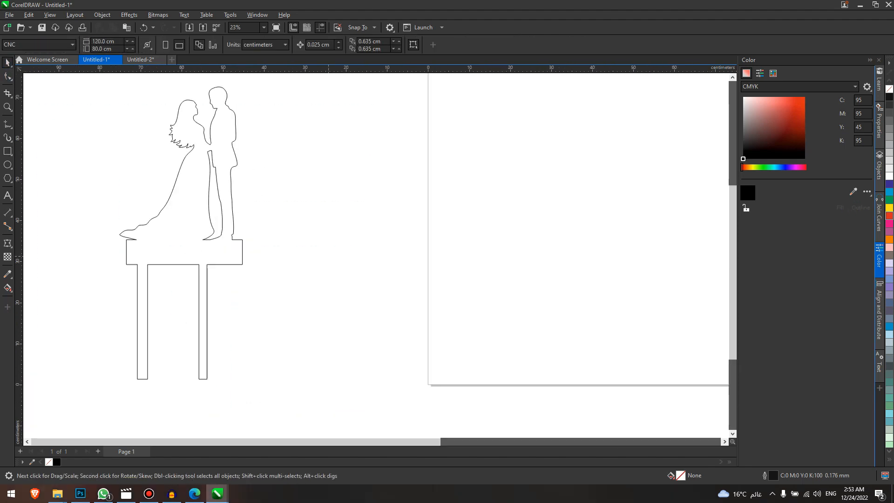